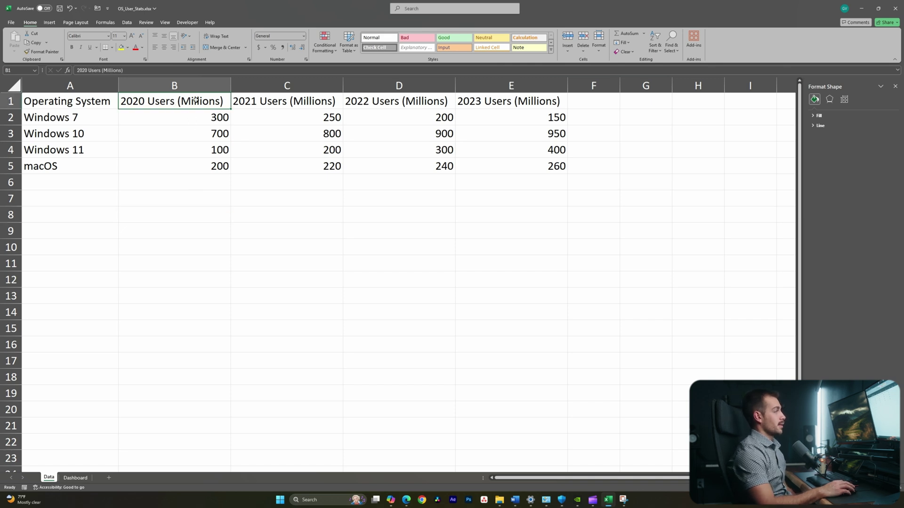
Step: Examine the 2020 to 2023 user figures for each operating system on the Data sheet
left_click(173, 123)
left_click(99, 133)
left_click(93, 150)
left_click(154, 169)
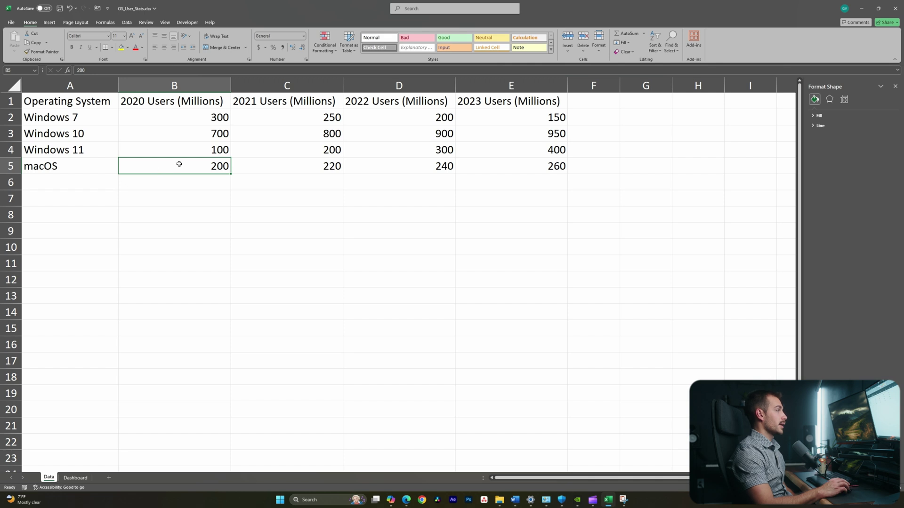
left_click(272, 107)
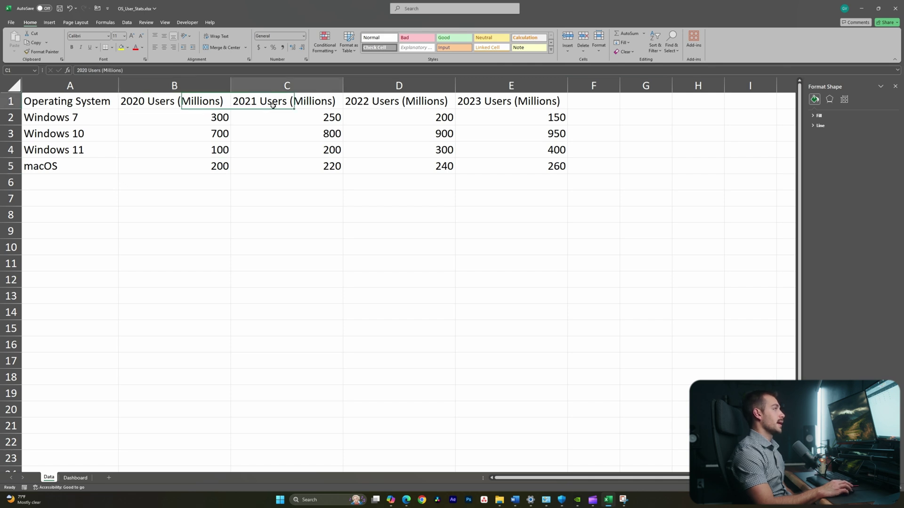
left_click(354, 108)
left_click(485, 107)
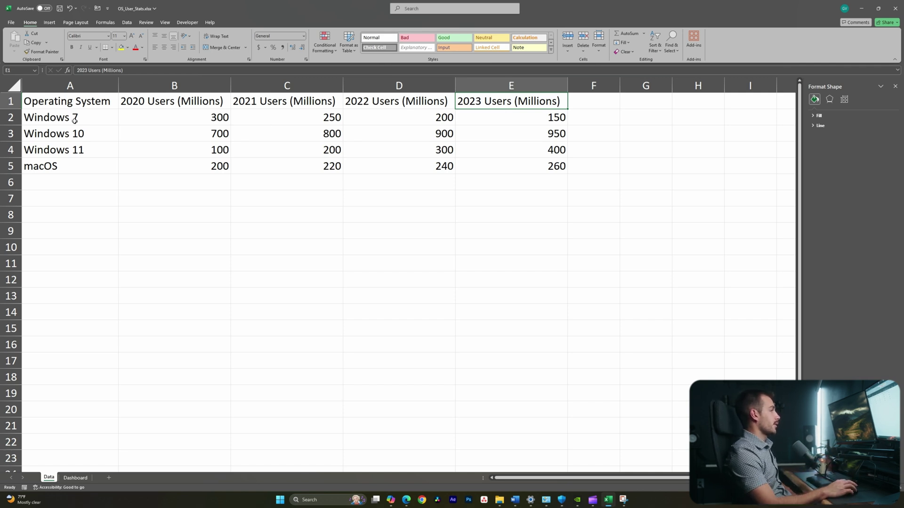
left_click(203, 122)
left_click(247, 118)
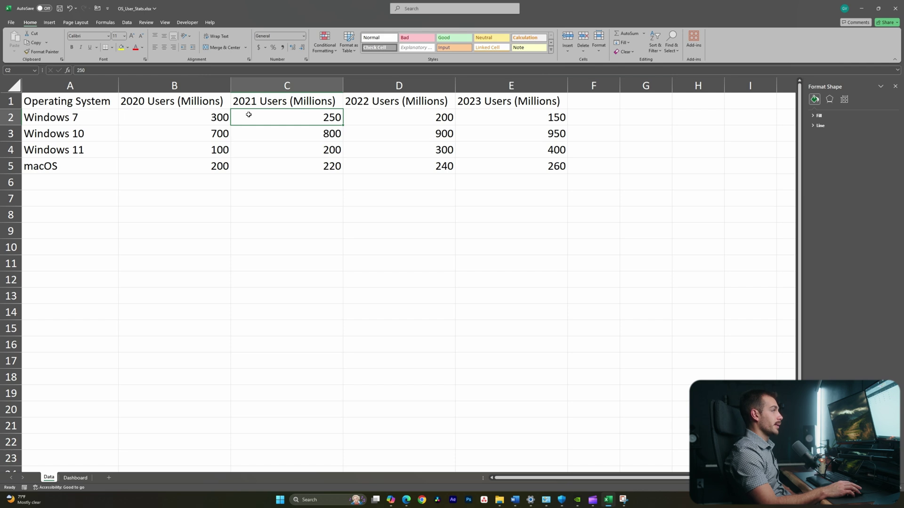
left_click(383, 119)
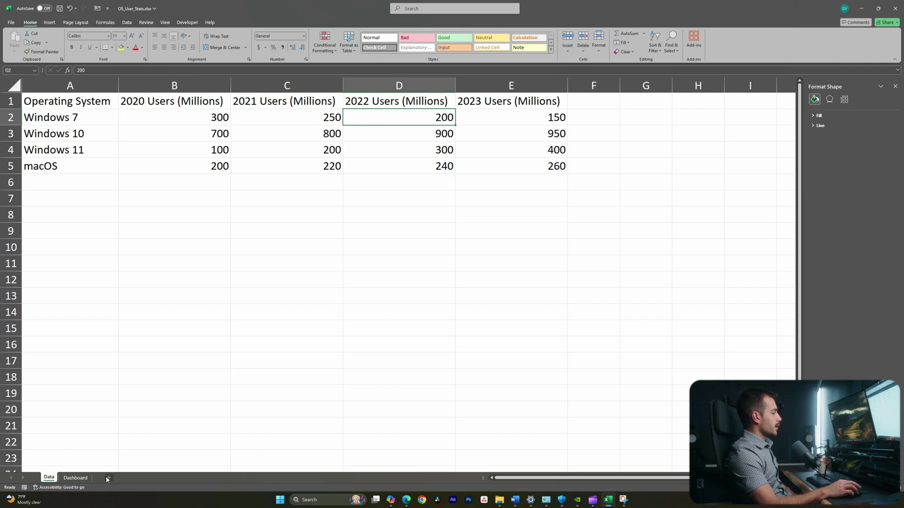
Step: Insert an empty 2-D clustered column chart on the Dashboard sheet
left_click(75, 478)
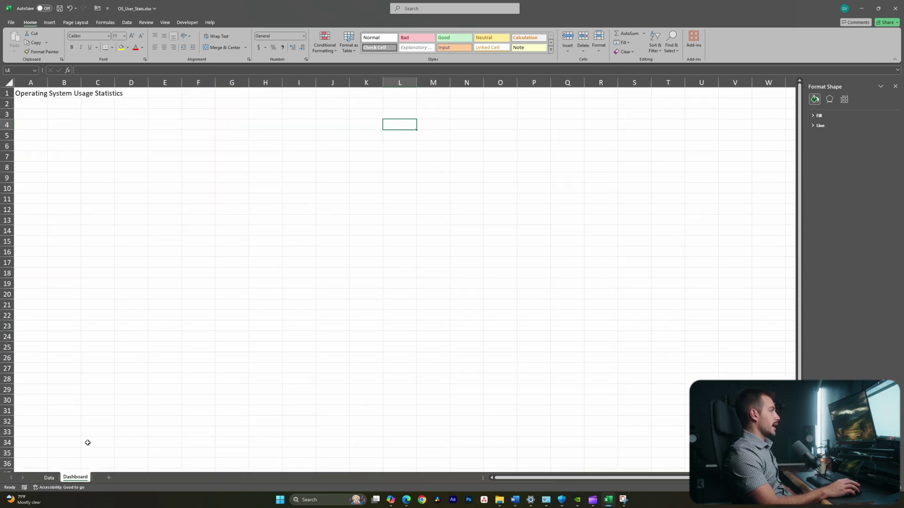
left_click(94, 116)
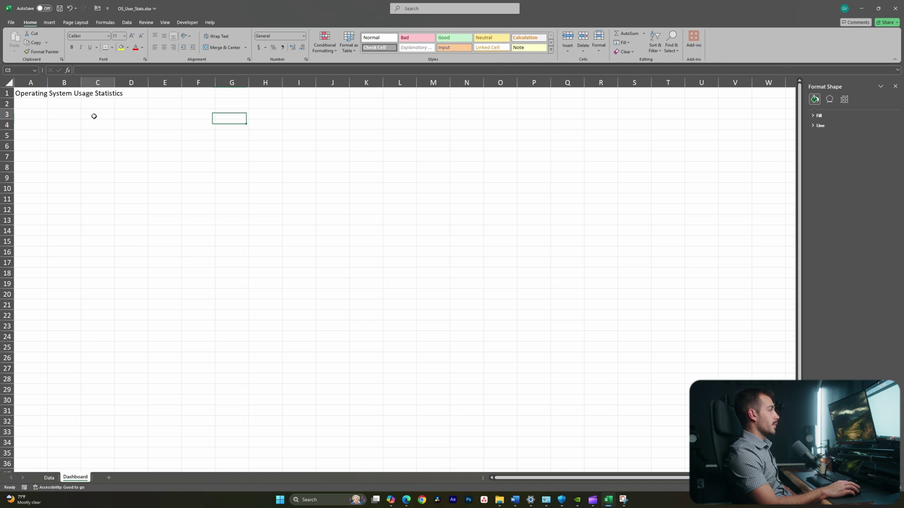
left_click(50, 22)
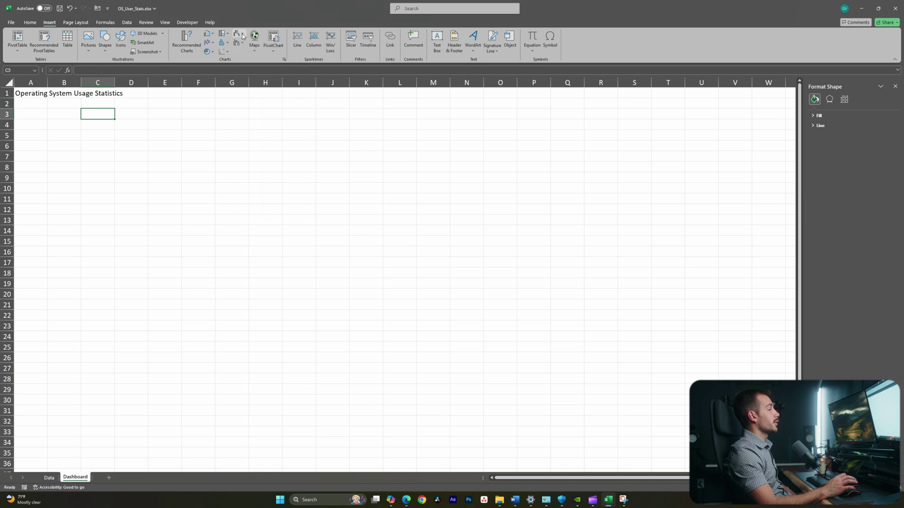
left_click(212, 43)
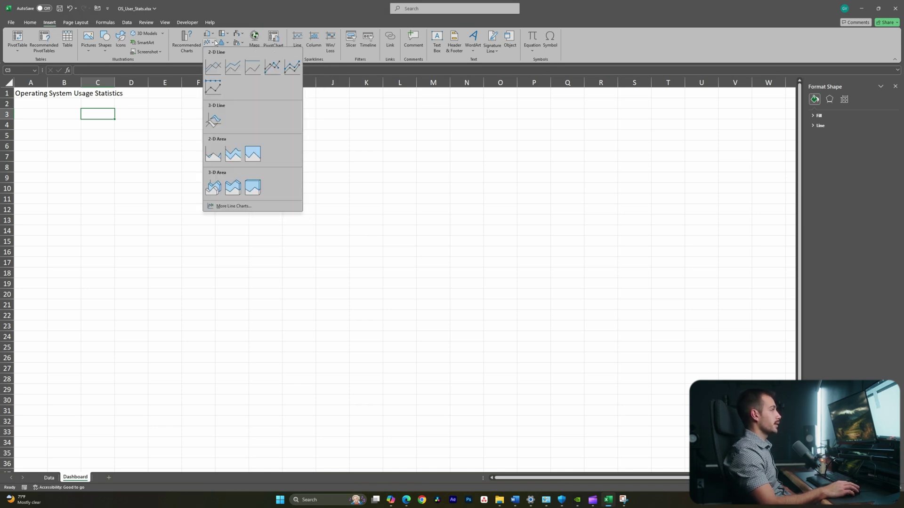
left_click(213, 44)
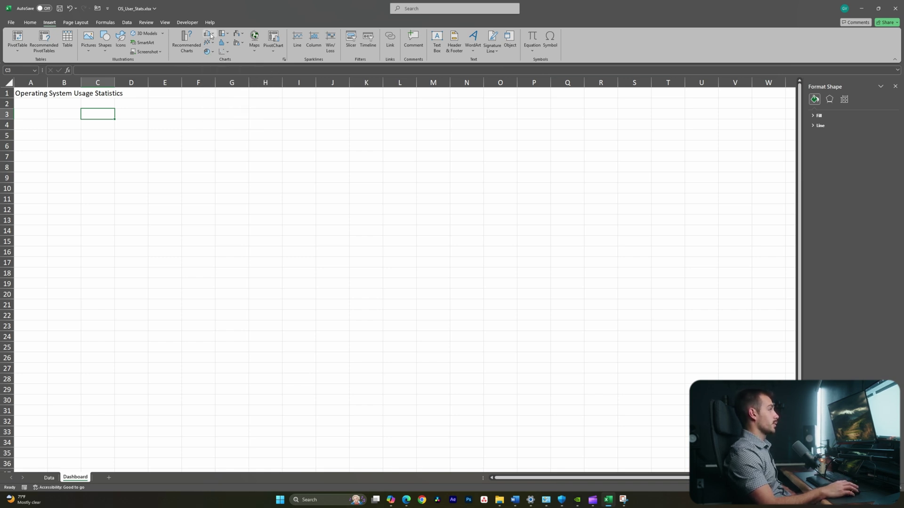
left_click(210, 36)
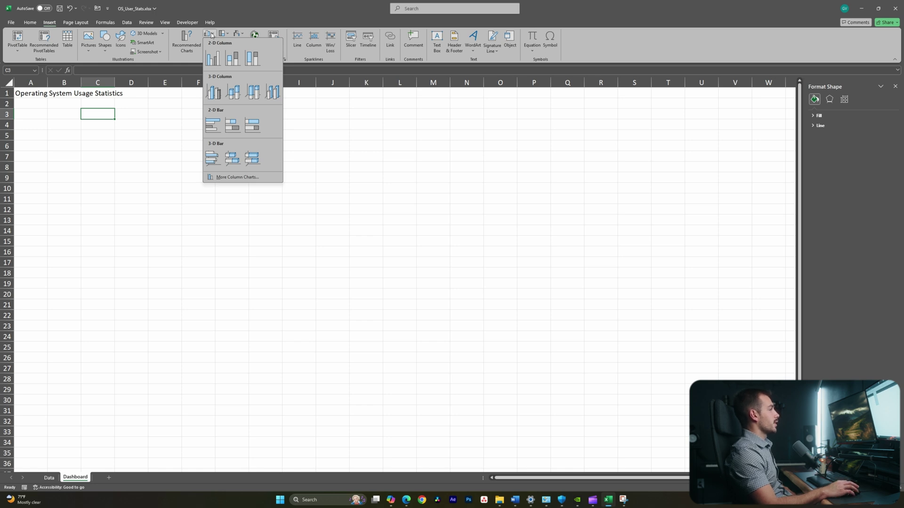
left_click(216, 61)
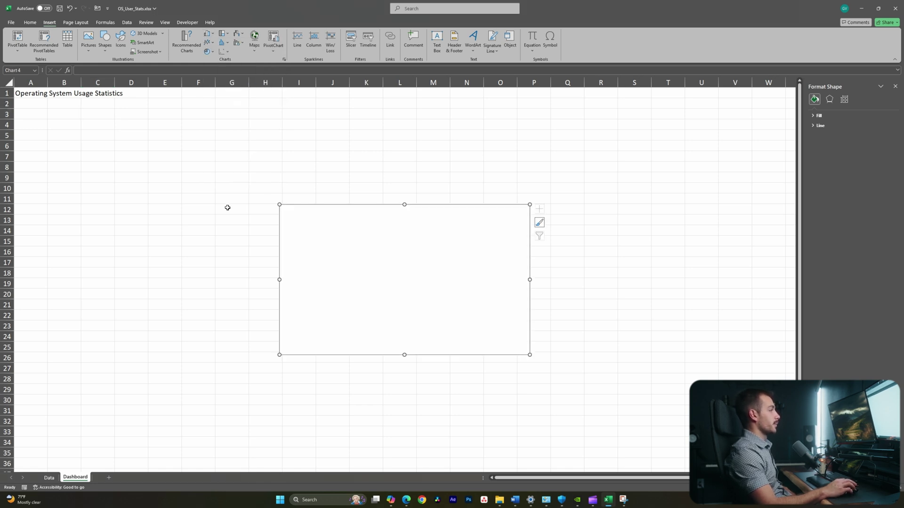
Step: Move the empty chart so it starts at cell C4 and enlarge it to reach about cell K19
left_click_drag(228, 207, 140, 166)
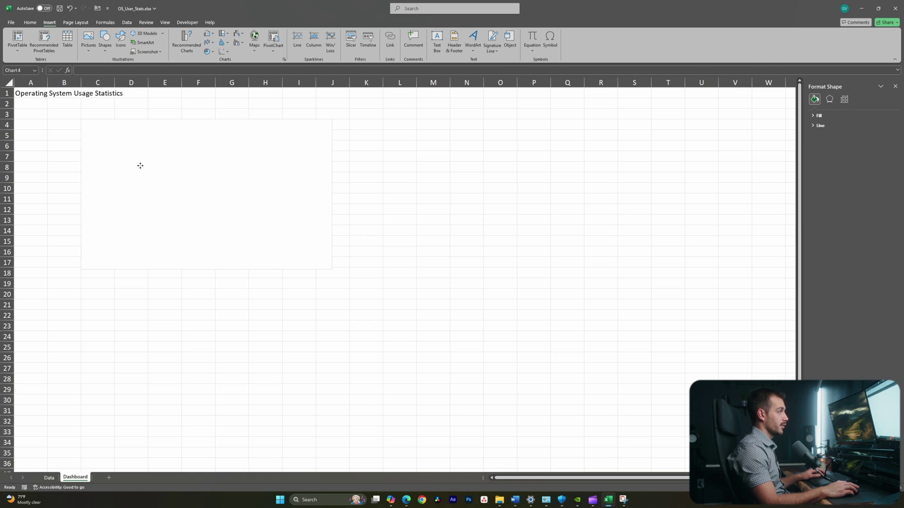
left_click_drag(140, 166, 140, 165)
left_click_drag(331, 269, 386, 289)
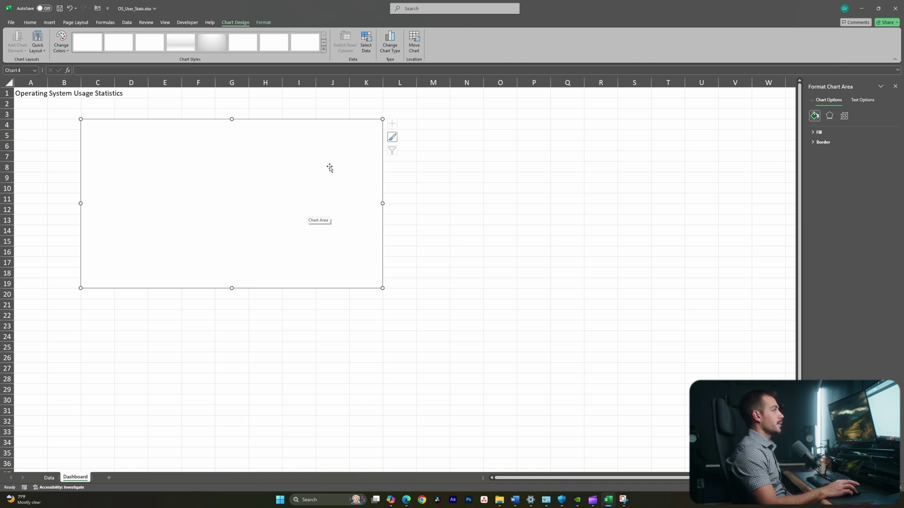
Step: Set the chart's data range to cells A1:E5 of the Data sheet
left_click(366, 43)
left_click(53, 479)
left_click_drag(46, 101, 542, 171)
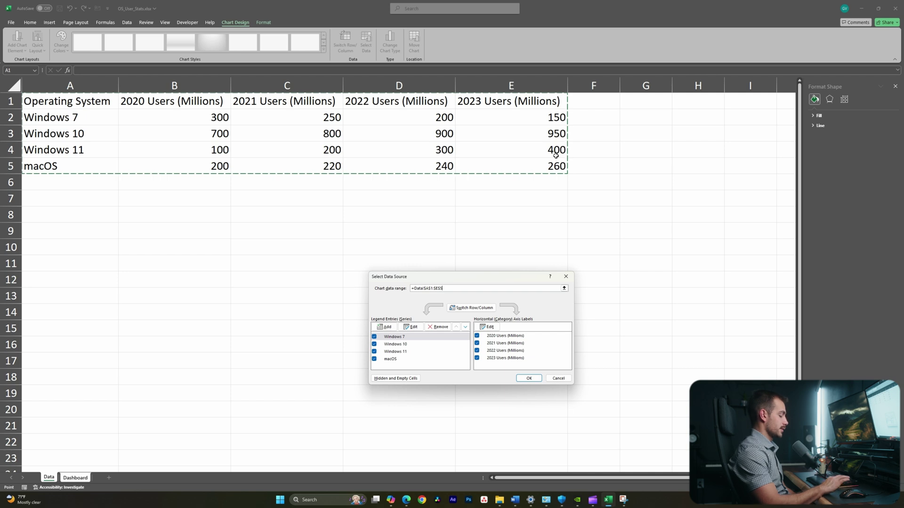
key("Return")
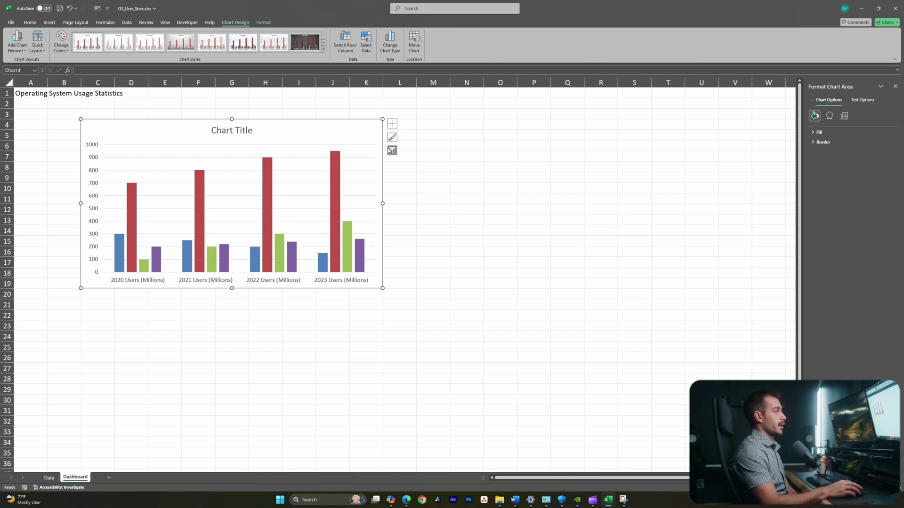
Step: Add data labels, a legend and a trendline for the Windows 10 series to the column chart
left_click(394, 125)
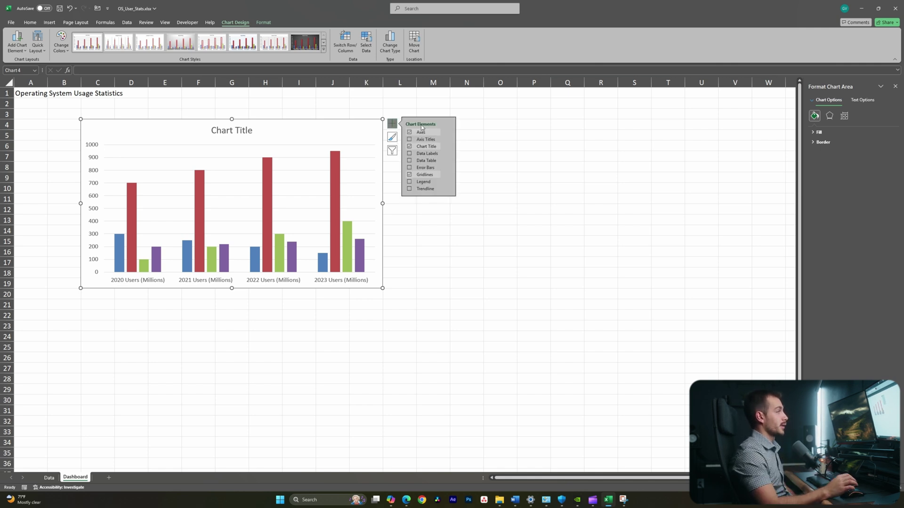
left_click(409, 154)
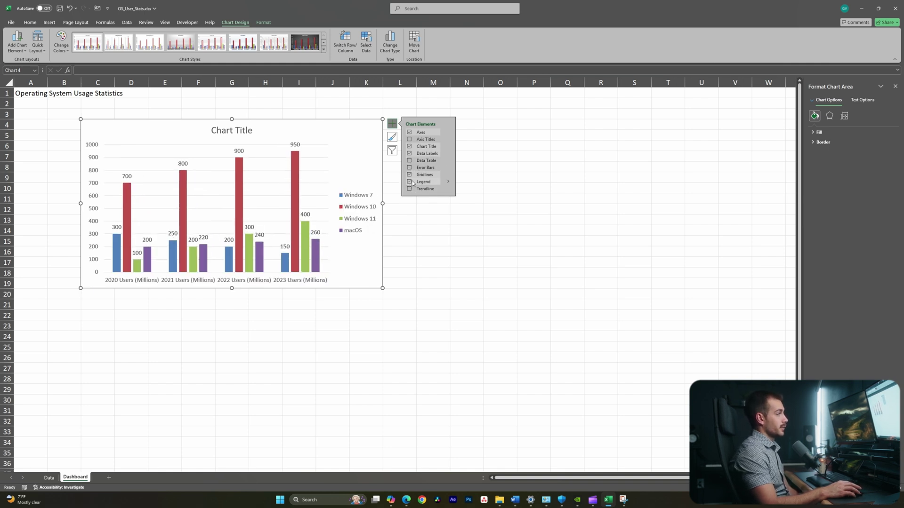
left_click(410, 189)
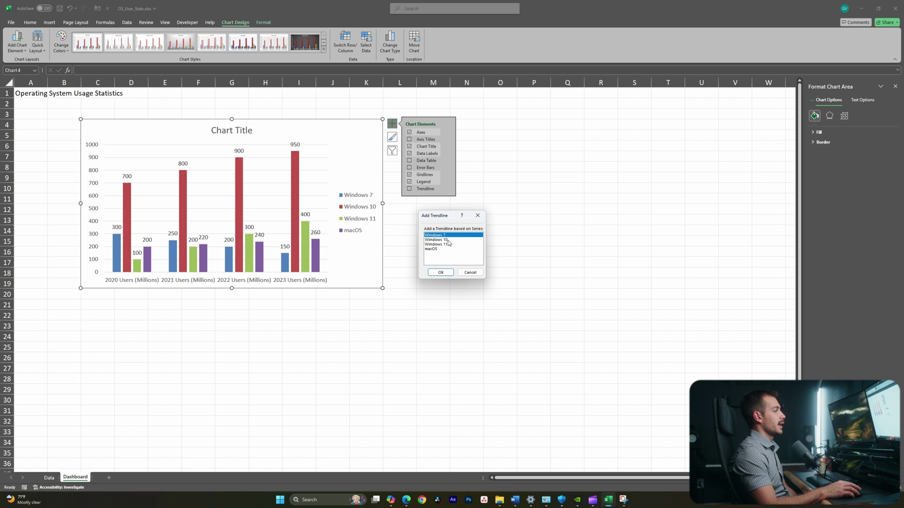
left_click(448, 240)
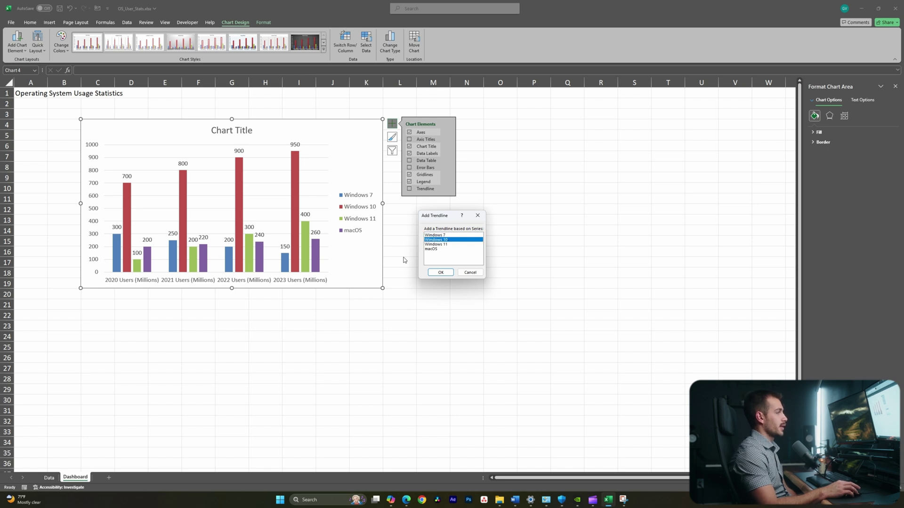
left_click(441, 273)
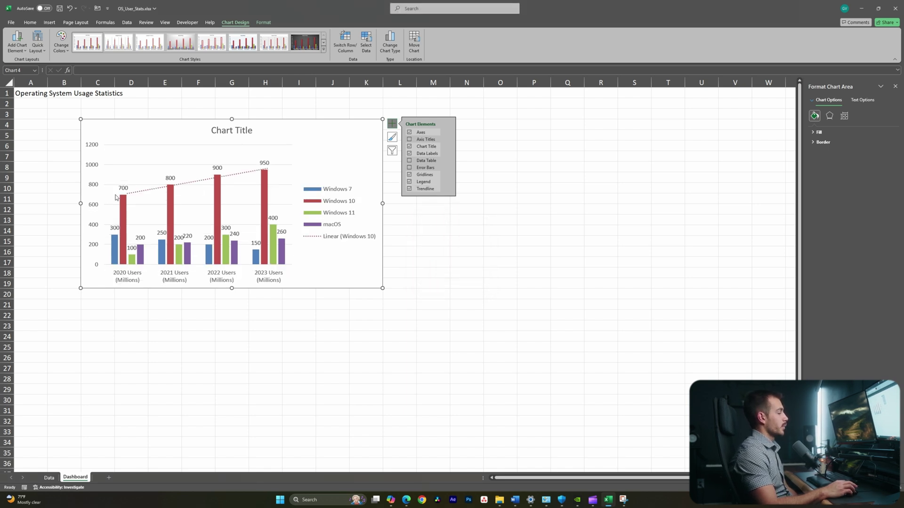
Step: Apply the dark chart style Style 12 to the column chart
left_click(392, 138)
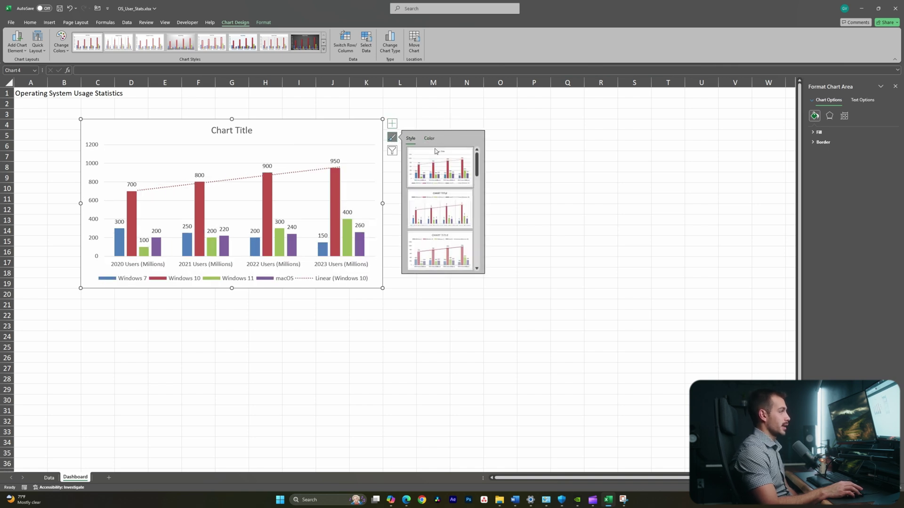
scroll(437, 209, "down", 3)
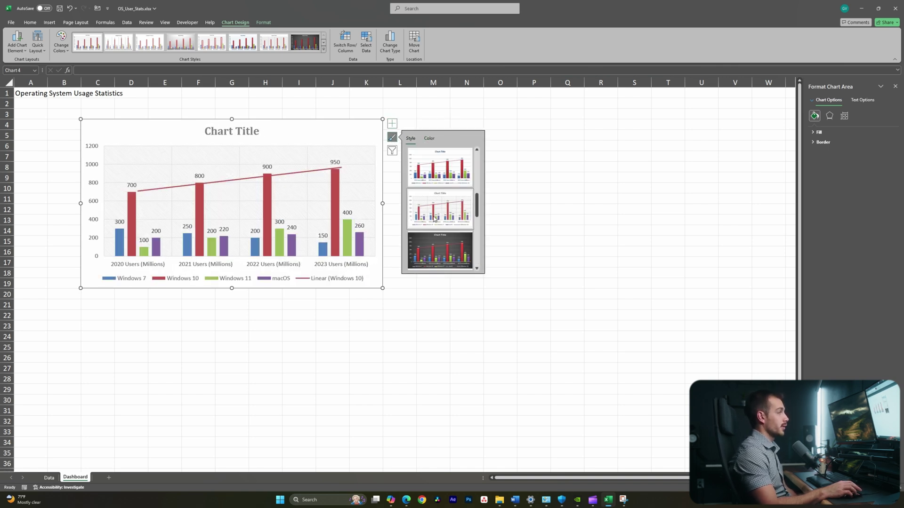
scroll(434, 218, "down", 2)
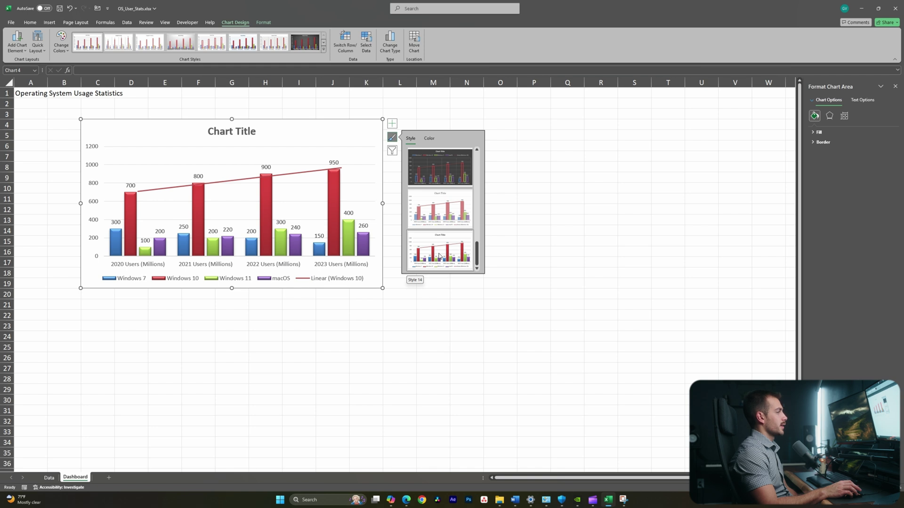
scroll(452, 212, "down", 1)
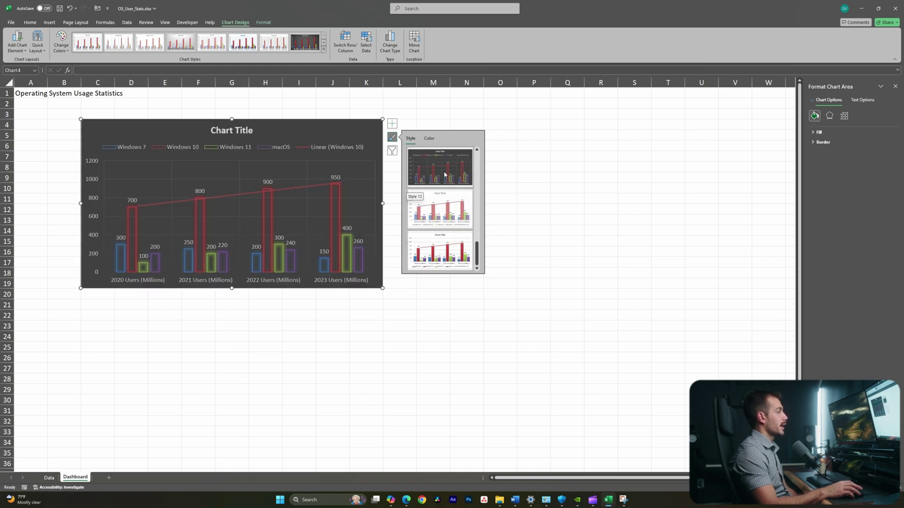
Step: Recolor the chart's series with the blue monochromatic palette
left_click(429, 138)
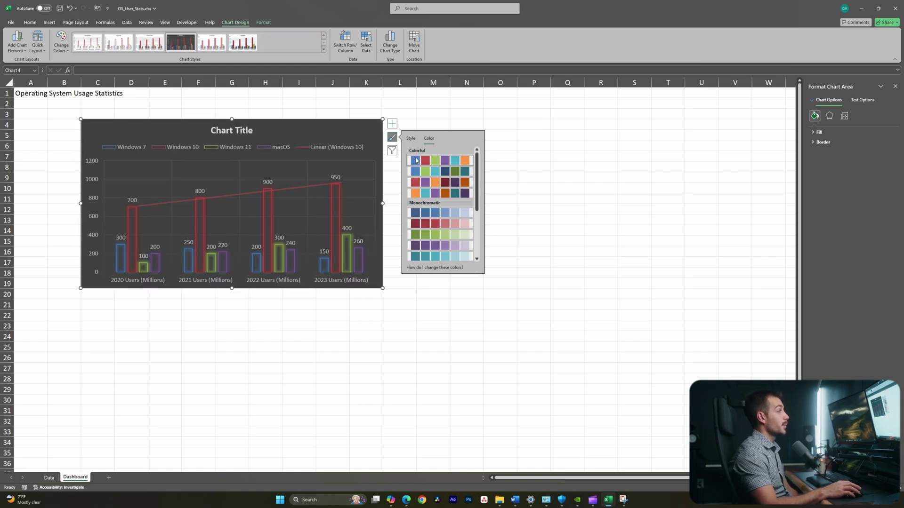
left_click(446, 174)
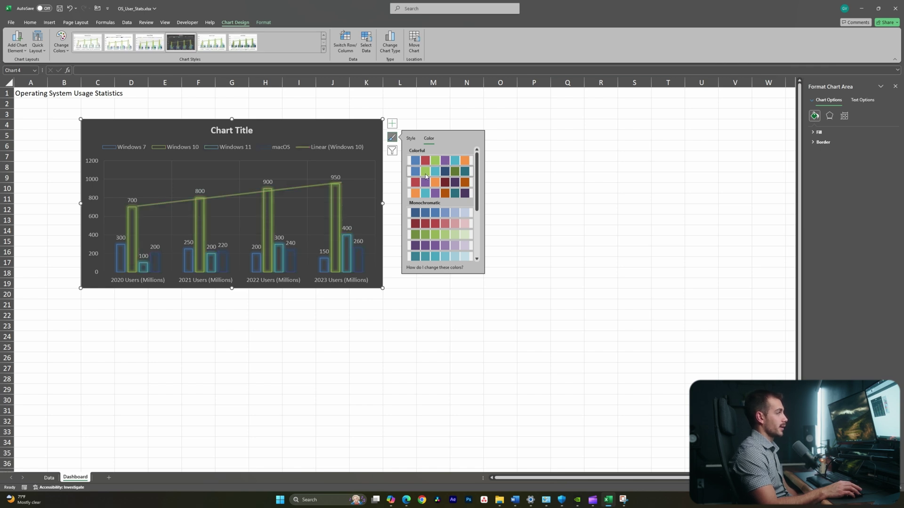
left_click(435, 216)
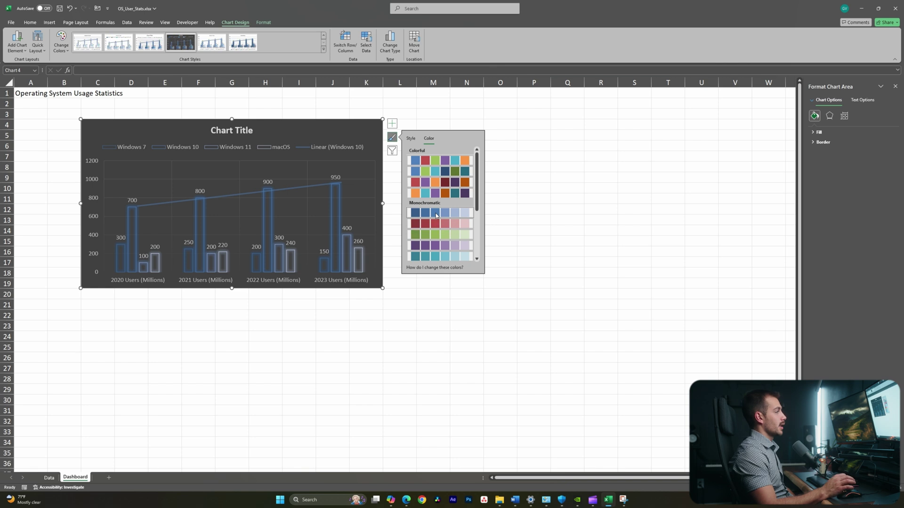
Step: Filter the Windows 7 series out of the chart
left_click(393, 152)
left_click(393, 153)
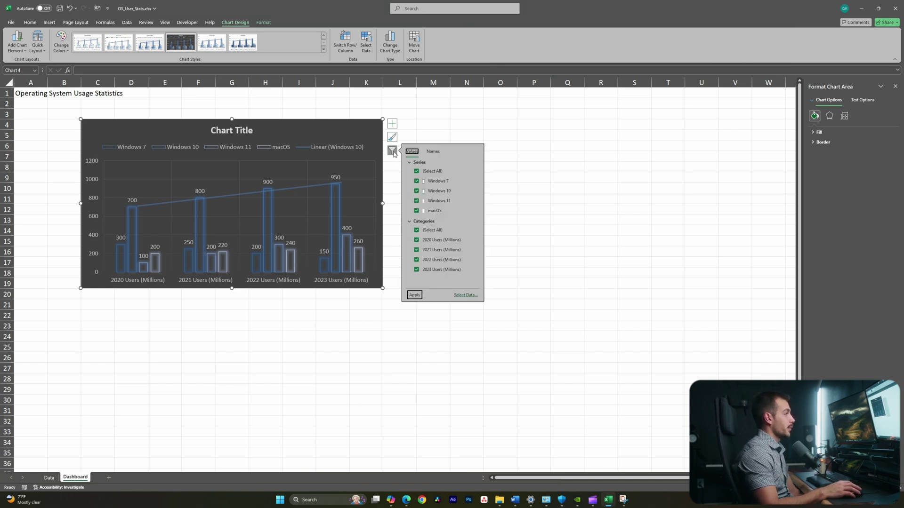
left_click(416, 182)
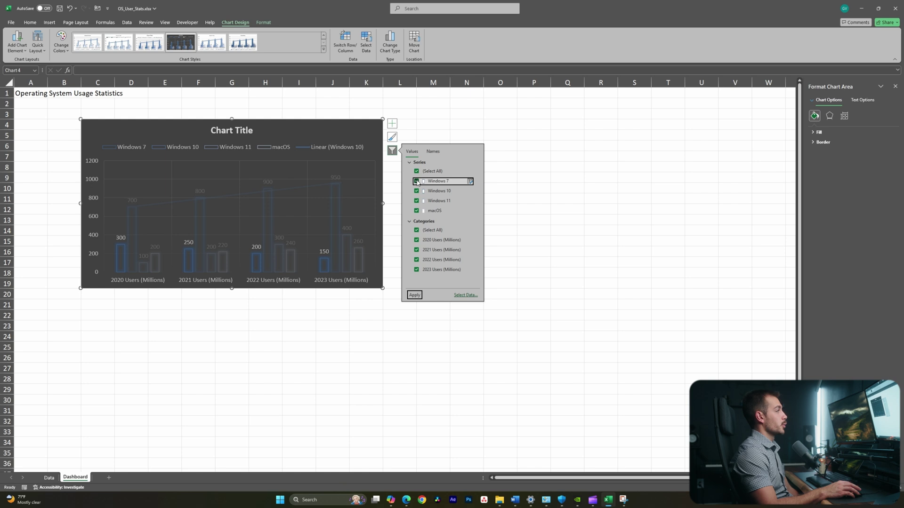
left_click(418, 296)
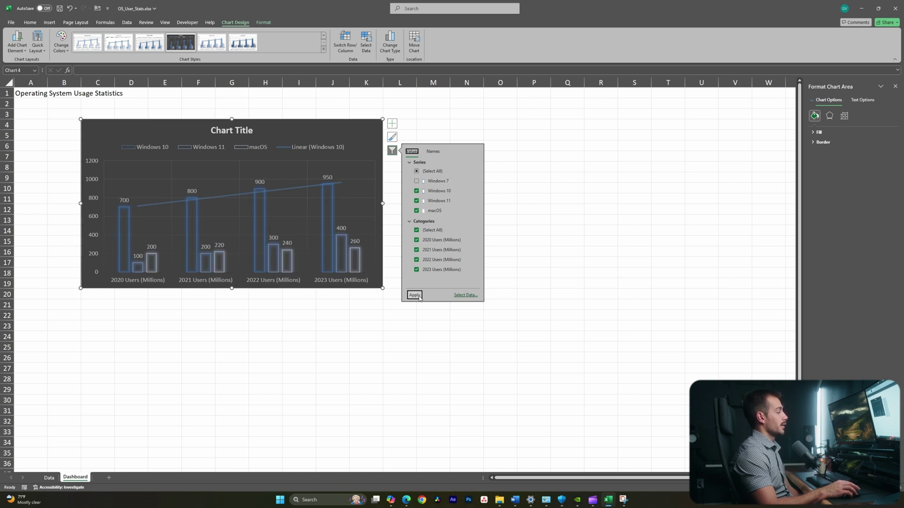
Step: Change the chart filter to include Windows 7 and exclude the macOS series
left_click(417, 182)
left_click(417, 182)
left_click(417, 211)
left_click(417, 212)
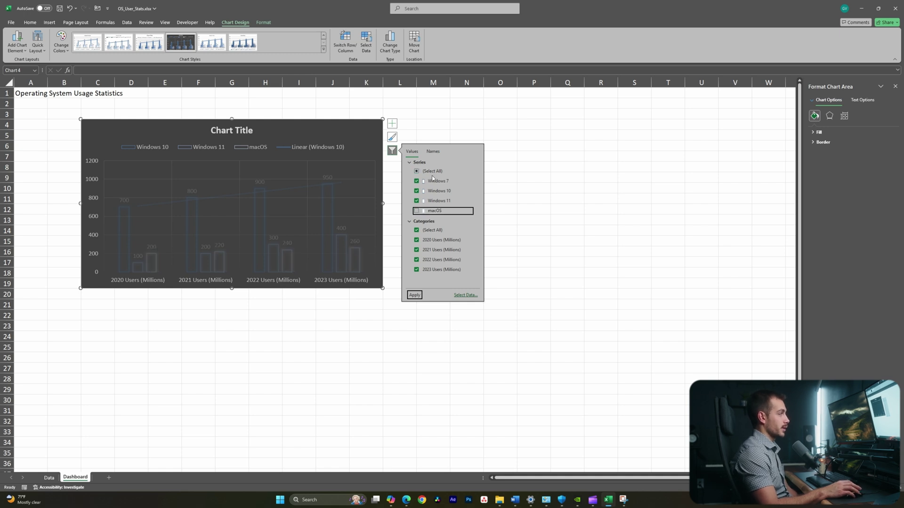
left_click(415, 296)
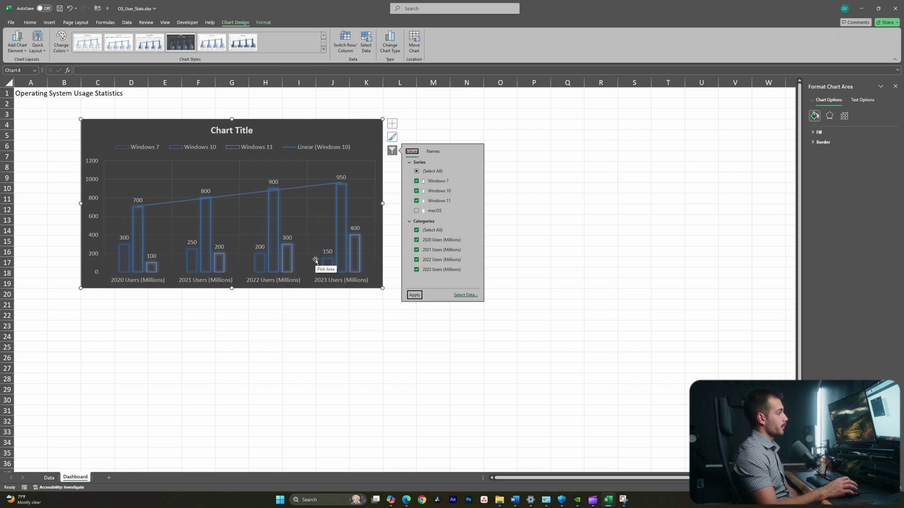
left_click(429, 217)
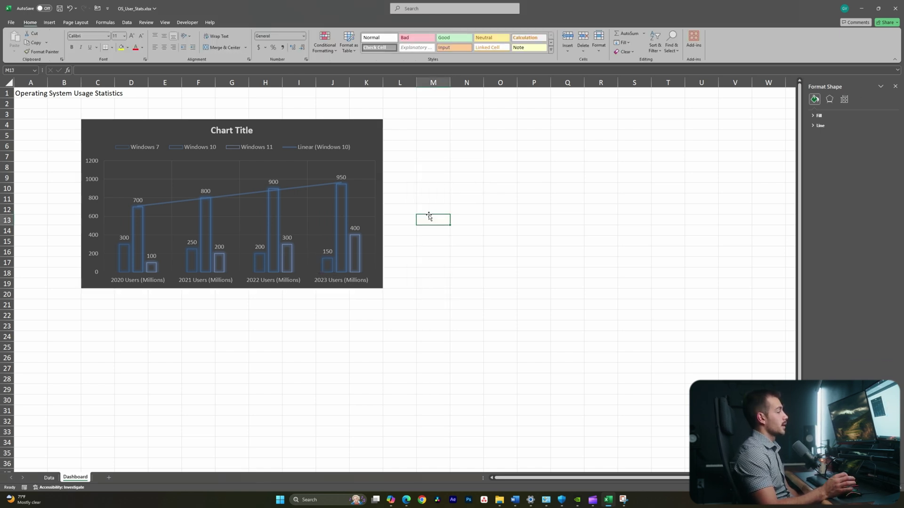
left_click(101, 126)
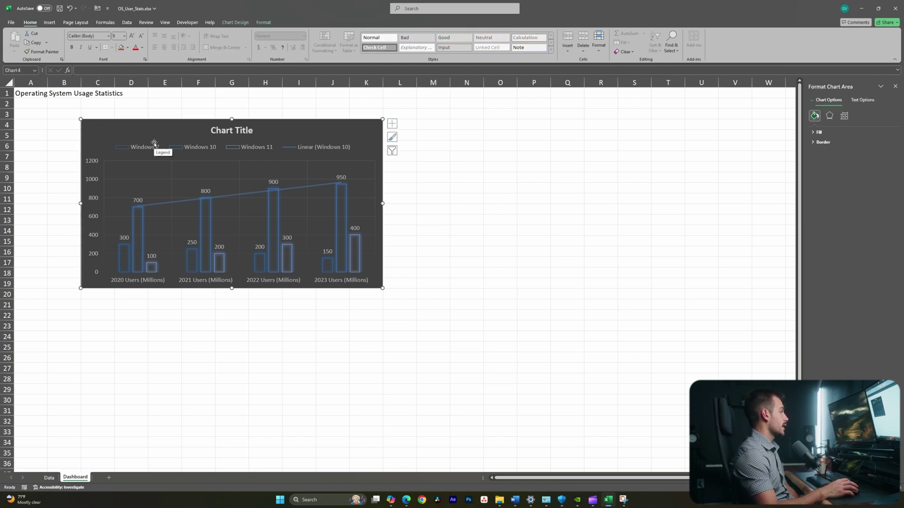